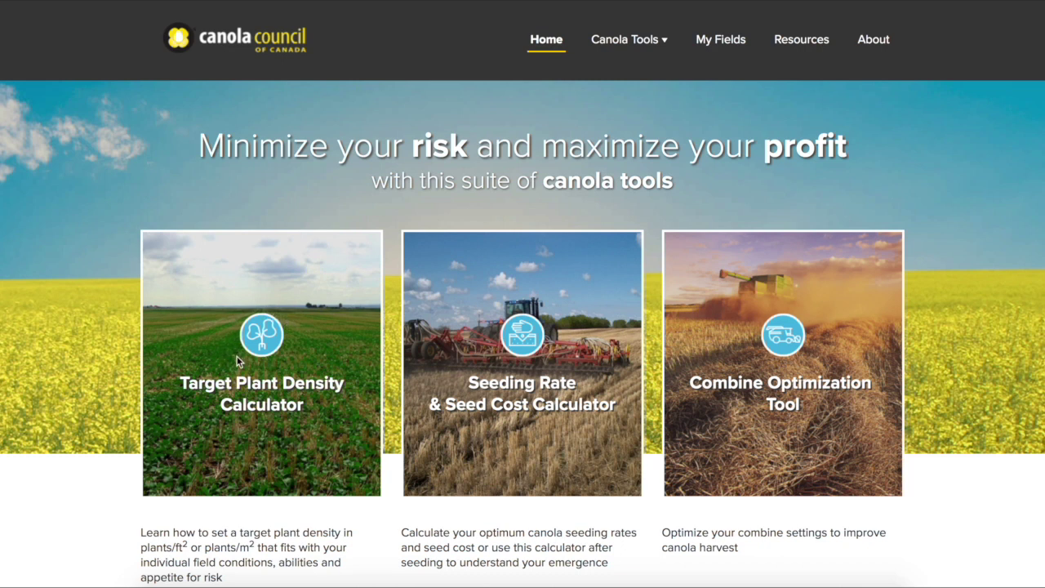
- Open the Target Plant Density Calculator and set Early Season Frost Risk to Reoccuring Problem
left_click(235, 357)
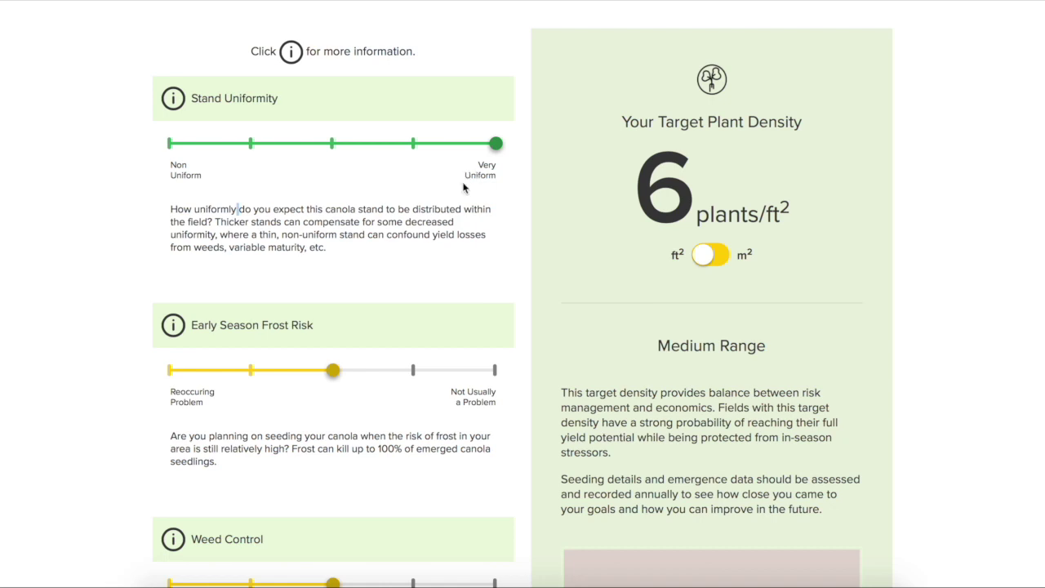
left_click_drag(332, 372, 199, 374)
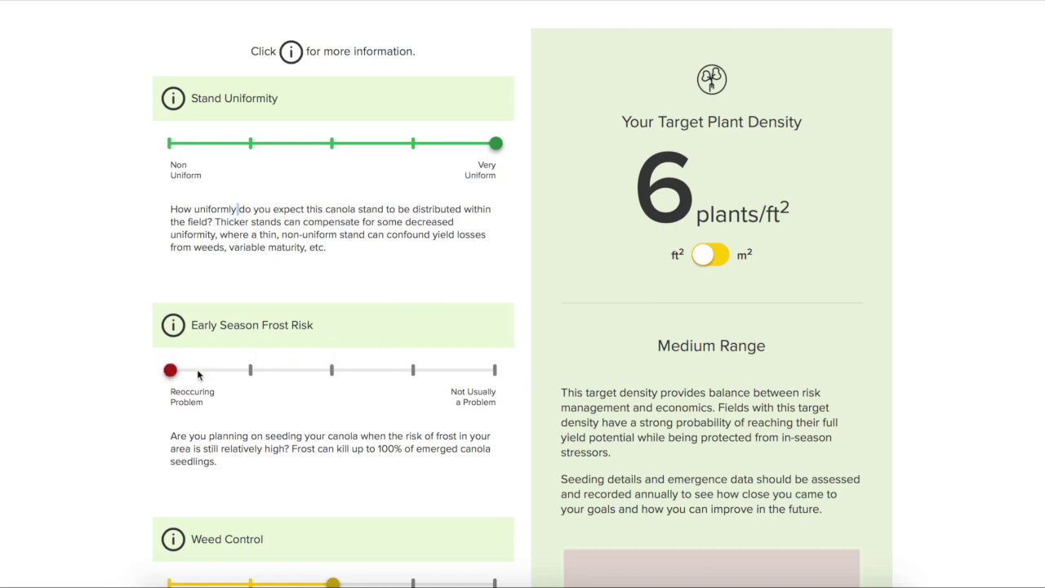
- Set Weed Control one notch short of Excellent Control and Length of Growing Season to Longer Season
scroll(197, 370, "down", 3)
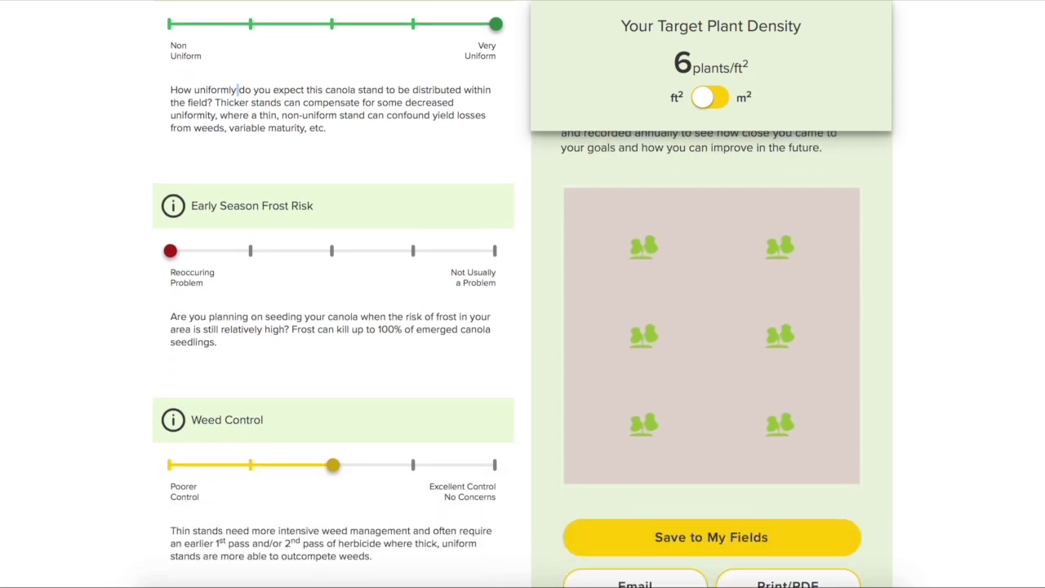
scroll(333, 326, "down", 3)
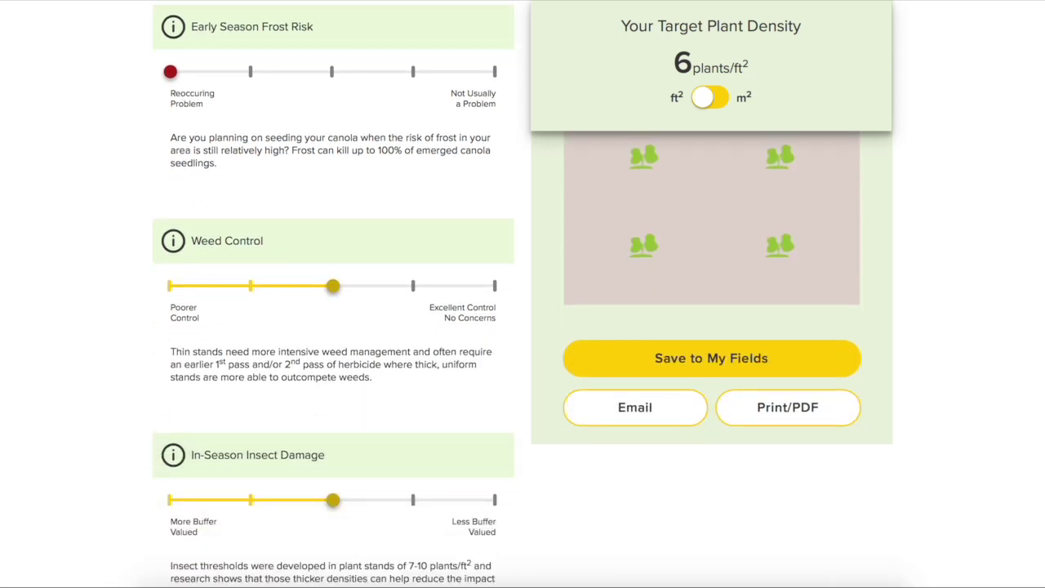
scroll(333, 327, "down", 2)
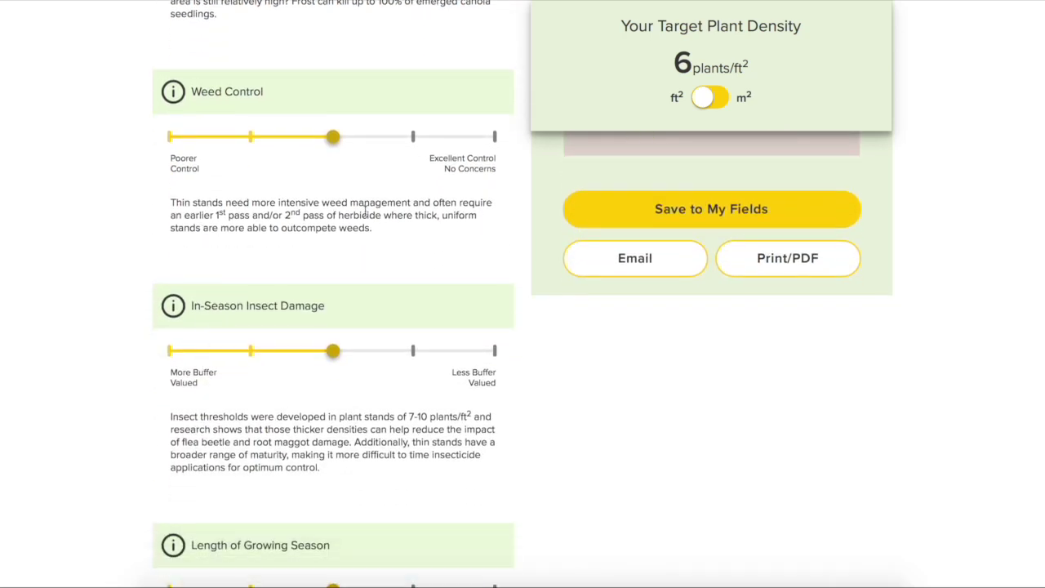
left_click_drag(337, 142, 377, 184)
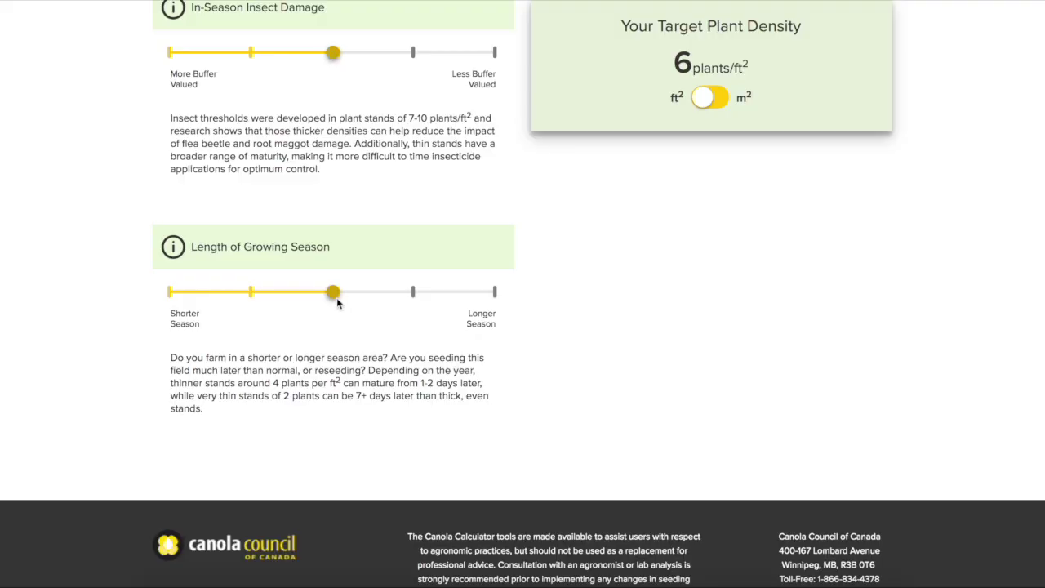
left_click_drag(333, 294, 495, 292)
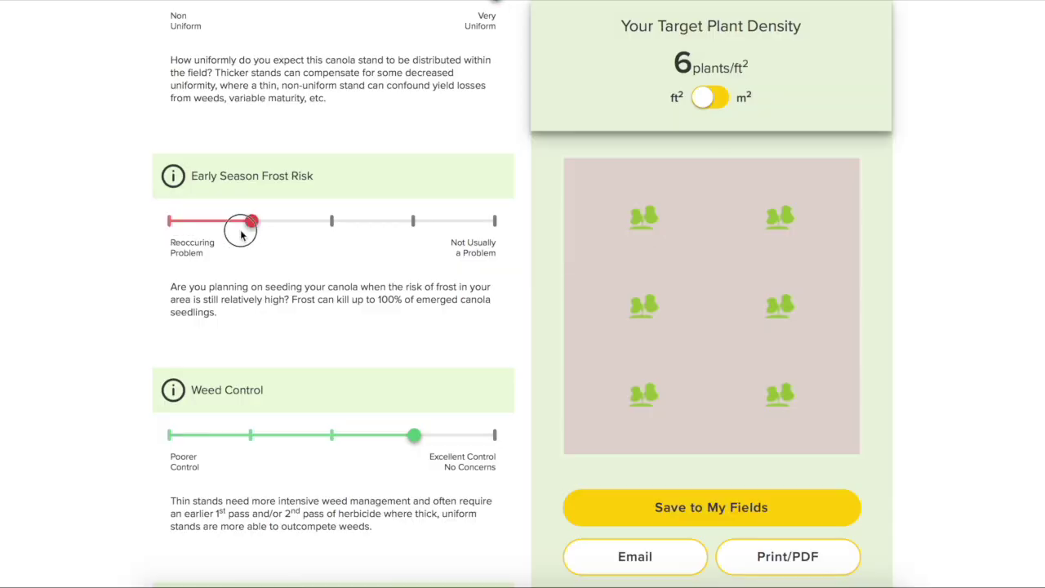
- Try Early Season Frost Risk at Not Usually a Problem and return it to Reoccuring Problem
left_click_drag(242, 235, 478, 235)
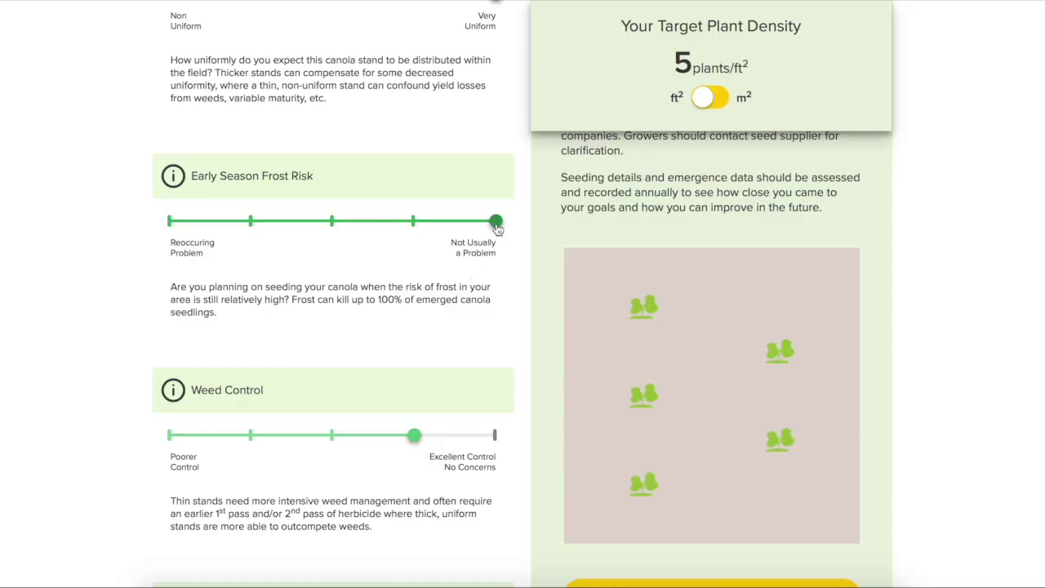
left_click_drag(497, 229, 205, 270)
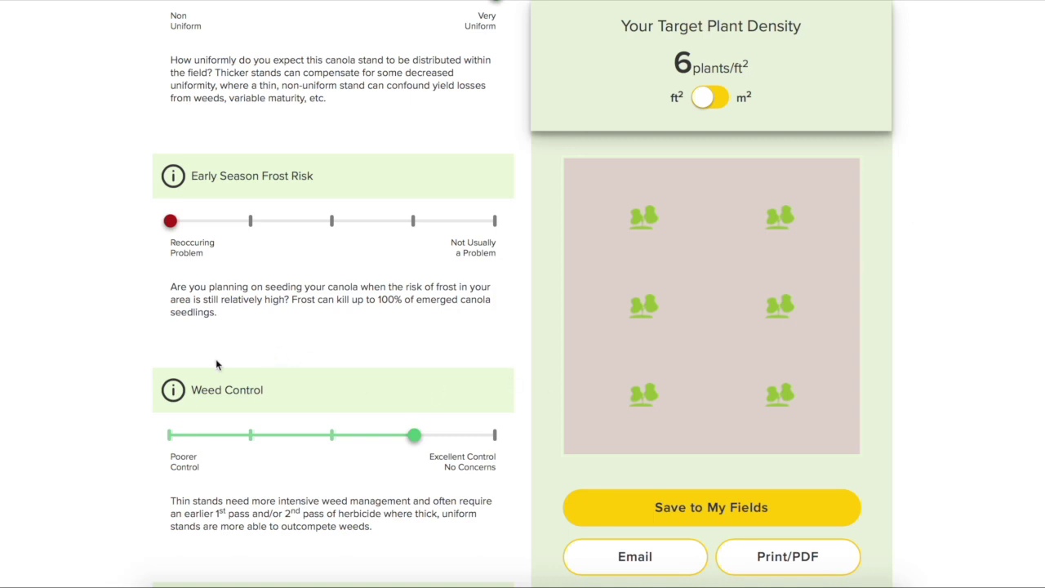
- Lower Weed Control to one notch above Poorer Control and set Stand Uniformity to the middle notch
left_click_drag(415, 441, 275, 440)
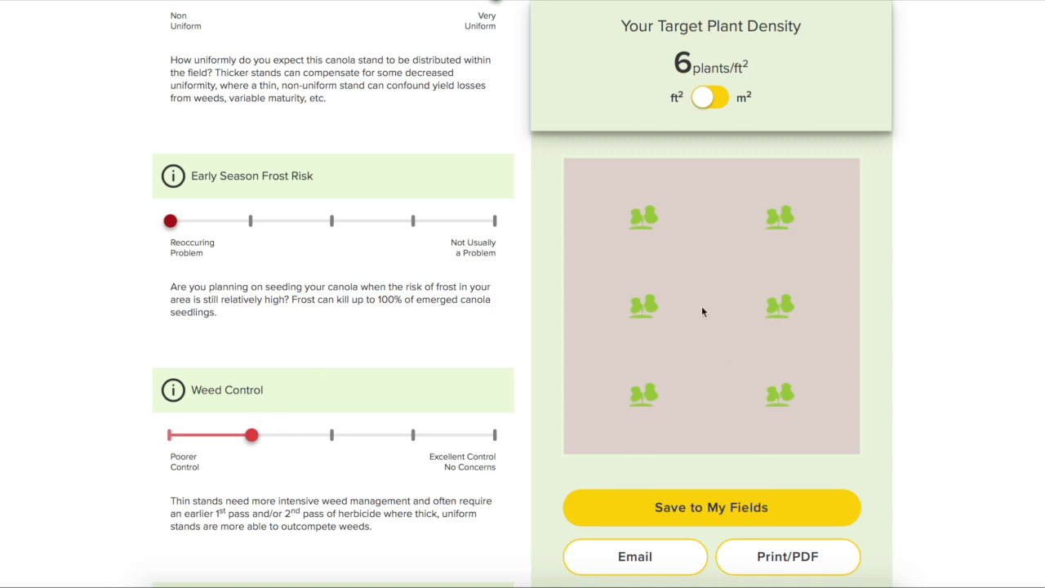
scroll(90, 283, "up", 5)
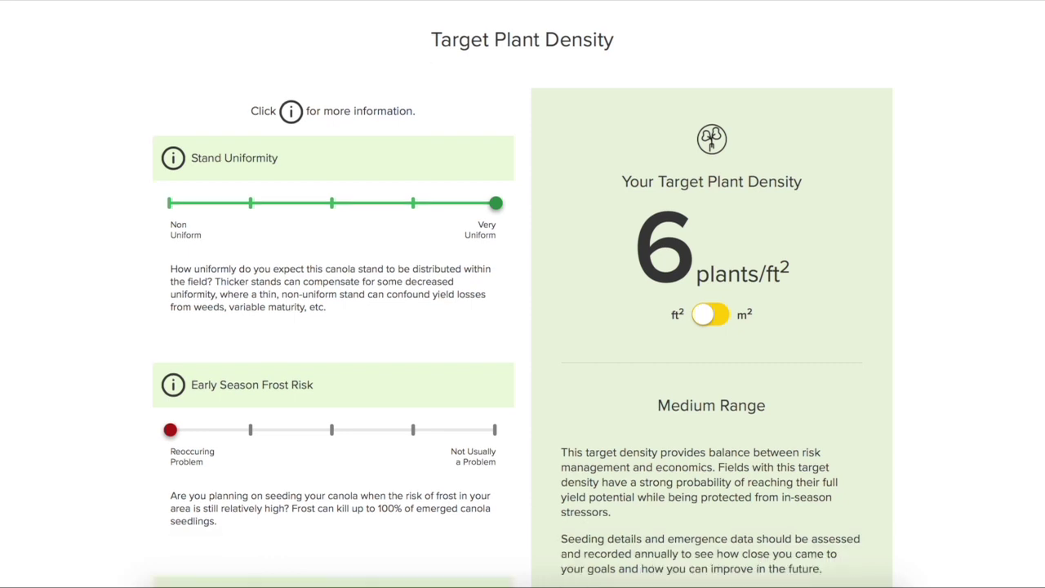
left_click(330, 205)
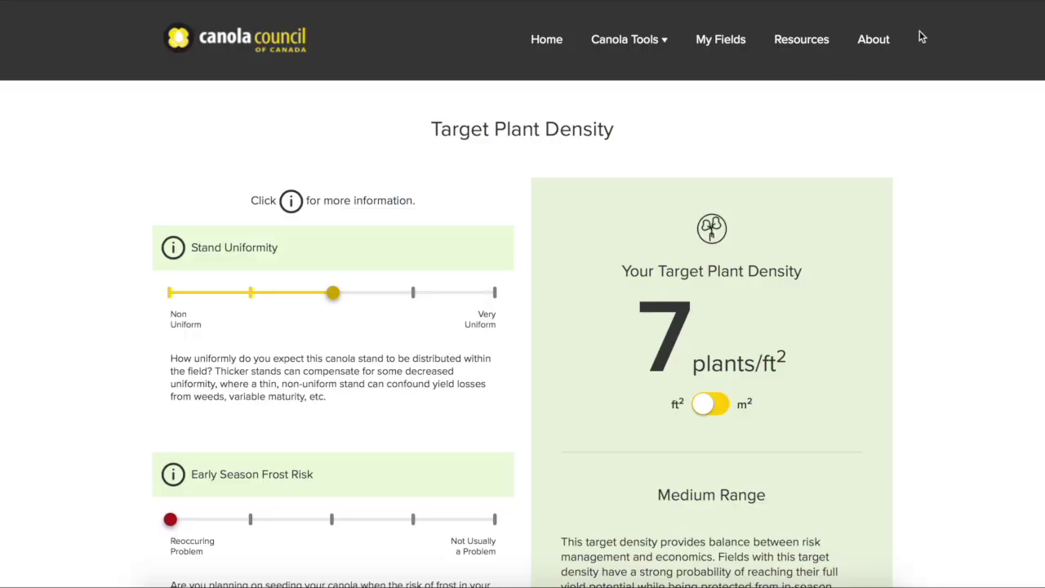
- Open the Seed Rate Calculator and set the T.S.W. to 4.2 grams
mouse_move(630, 45)
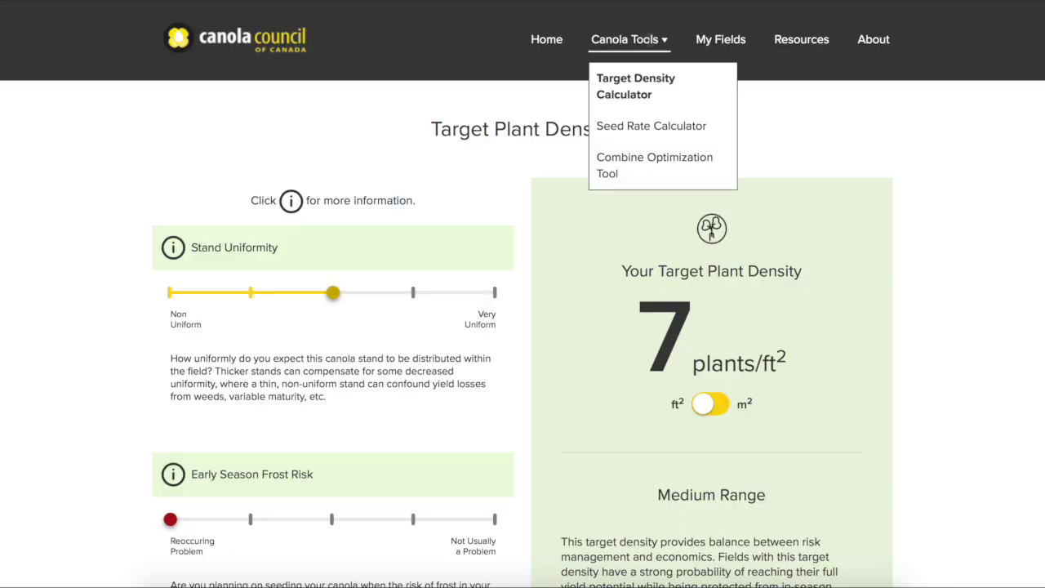
left_click(651, 127)
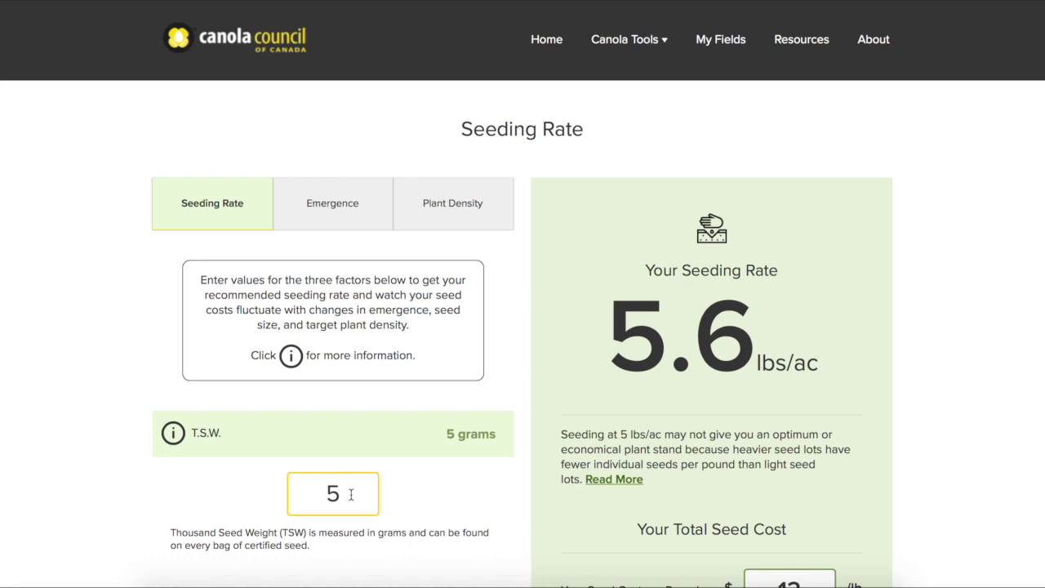
left_click_drag(351, 495, 306, 494)
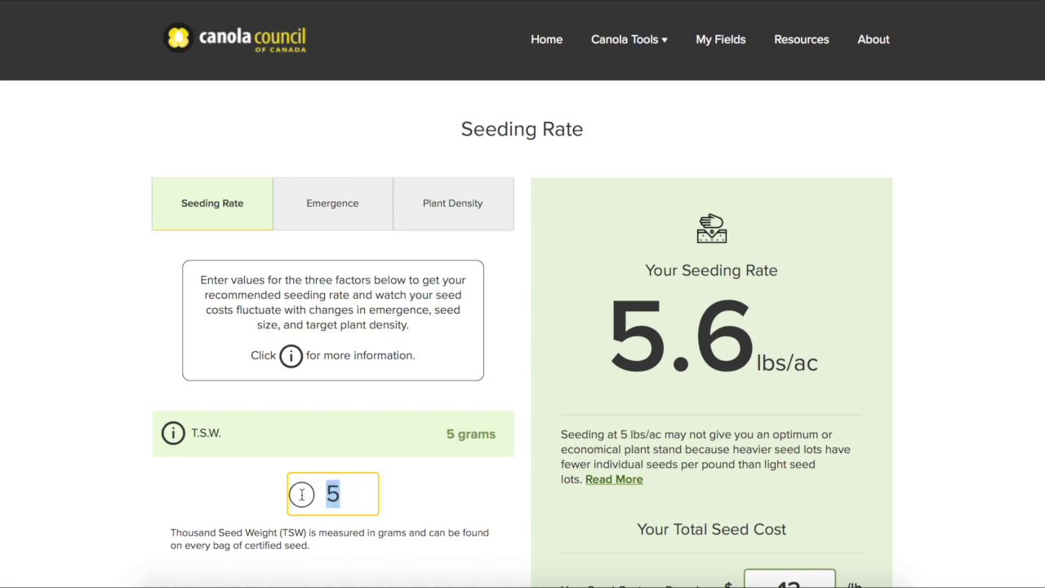
type("4")
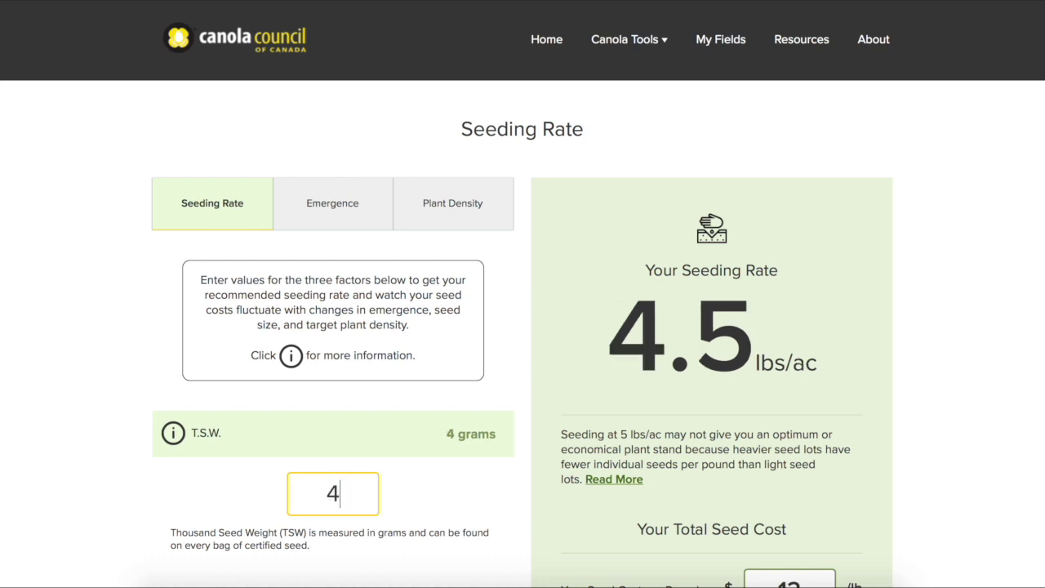
type(".2")
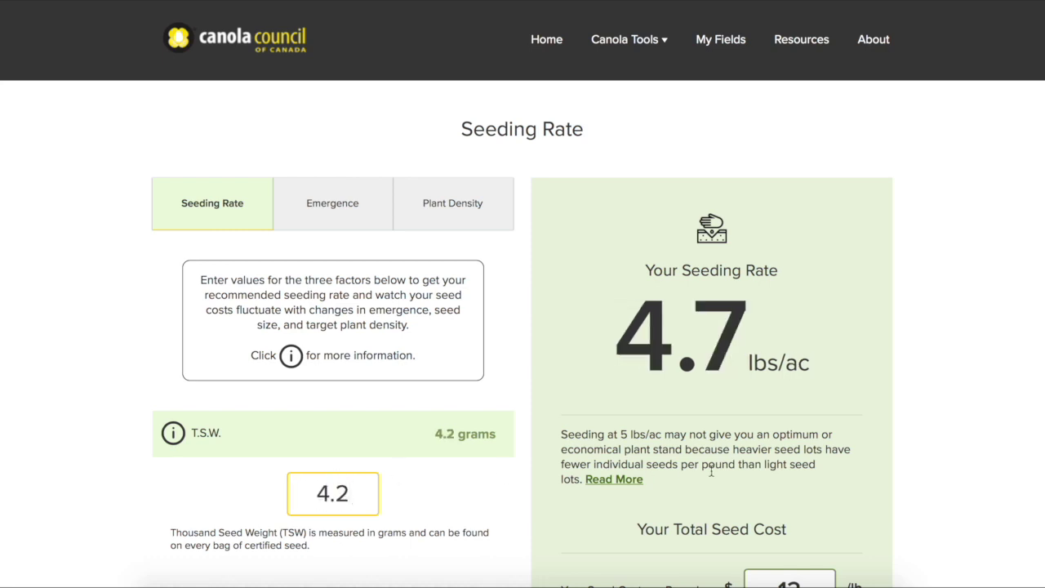
left_click(471, 494)
- Change the seeding rate calculation's T.S.W. to 6.8 grams
scroll(471, 493, "down", 3)
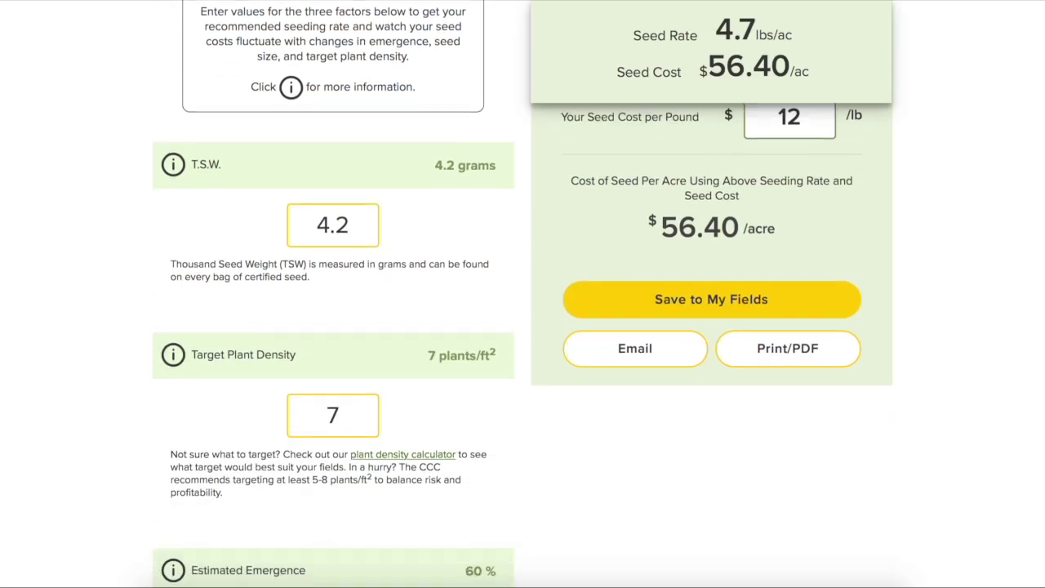
scroll(472, 494, "down", 1)
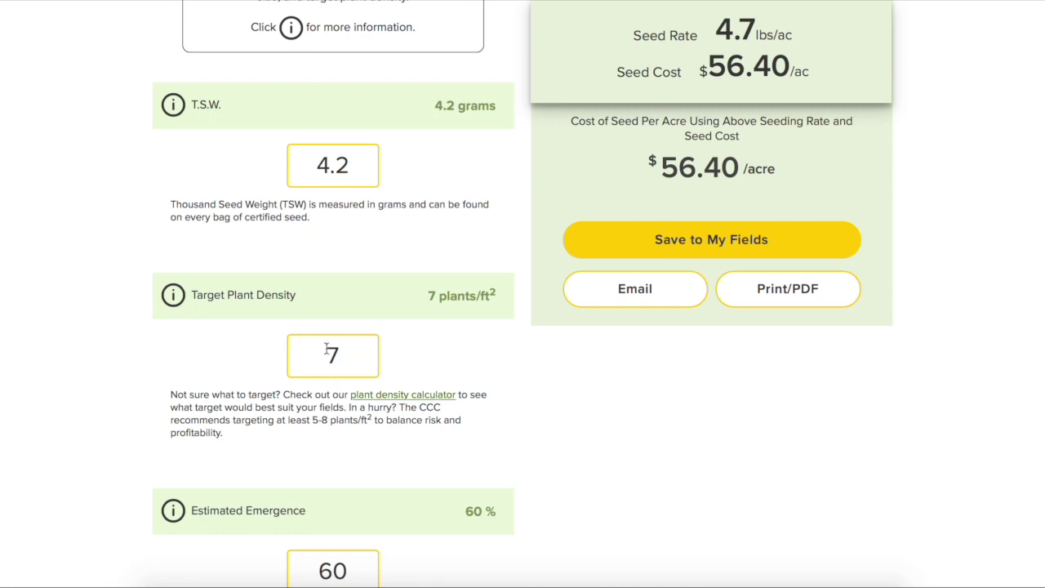
scroll(518, 403, "down", 2)
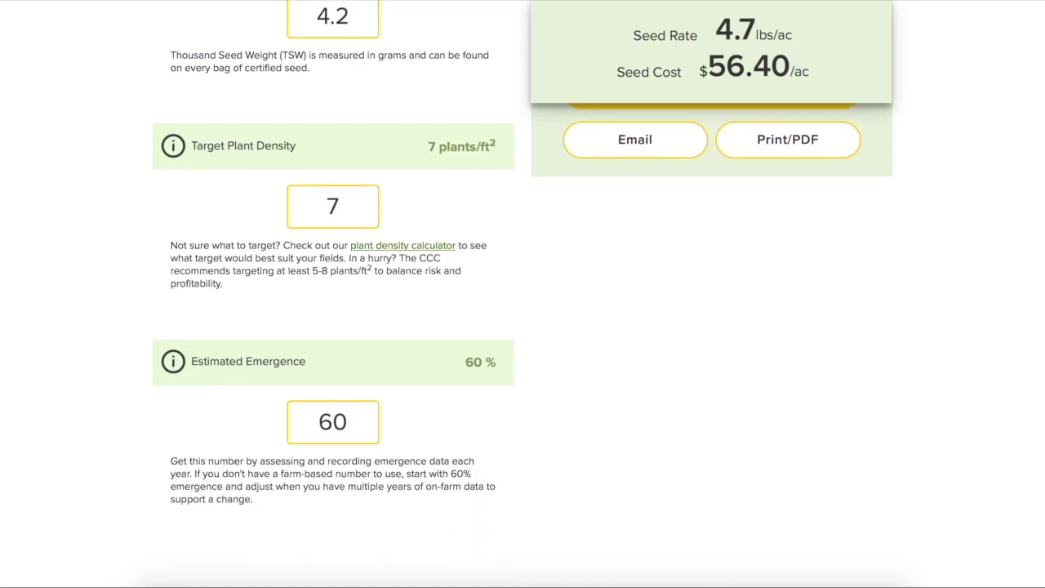
scroll(523, 294, "up", 3)
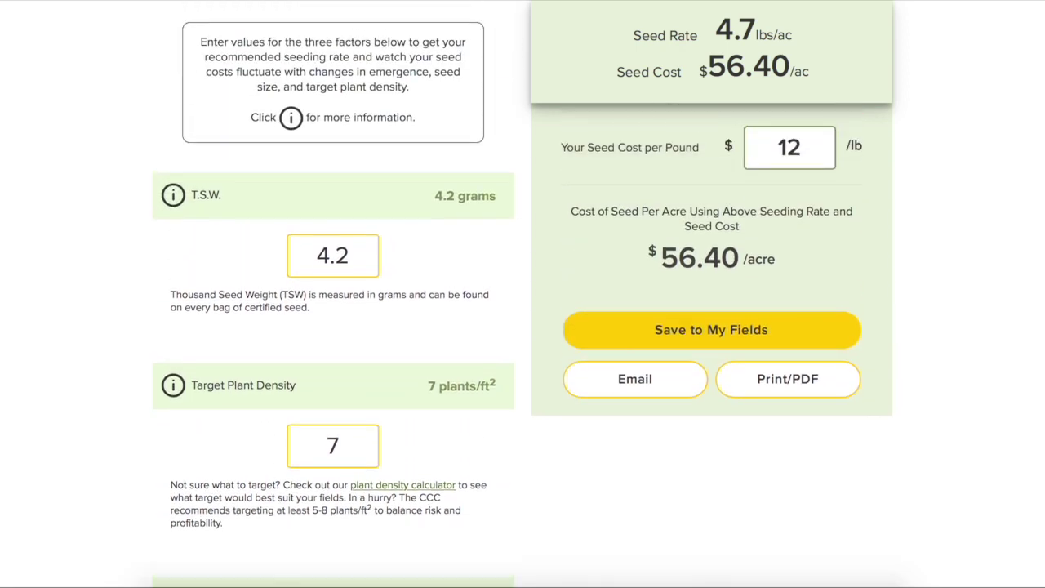
scroll(523, 294, "up", 2)
scroll(522, 294, "down", 1)
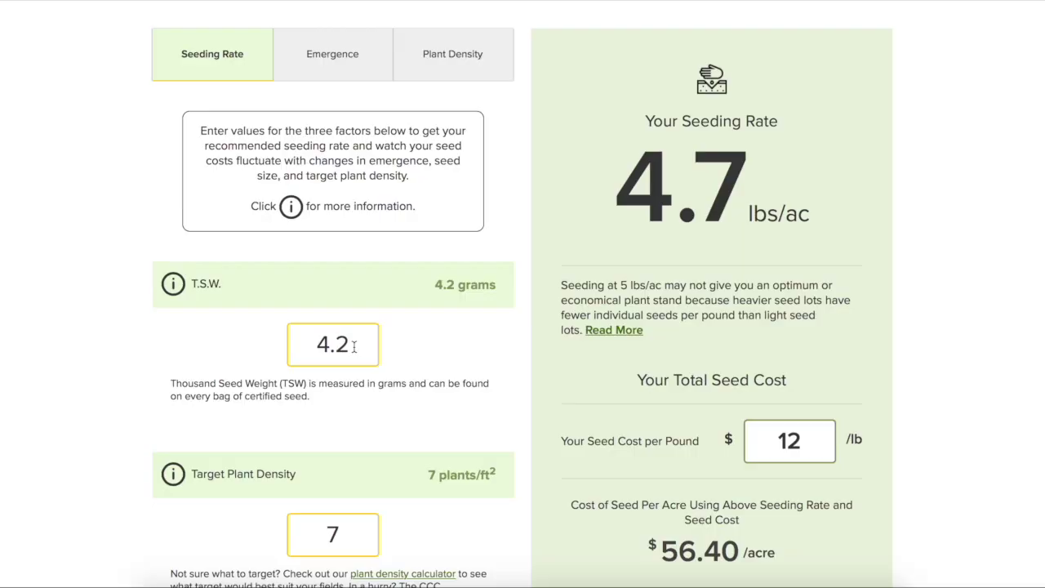
left_click_drag(351, 343, 298, 338)
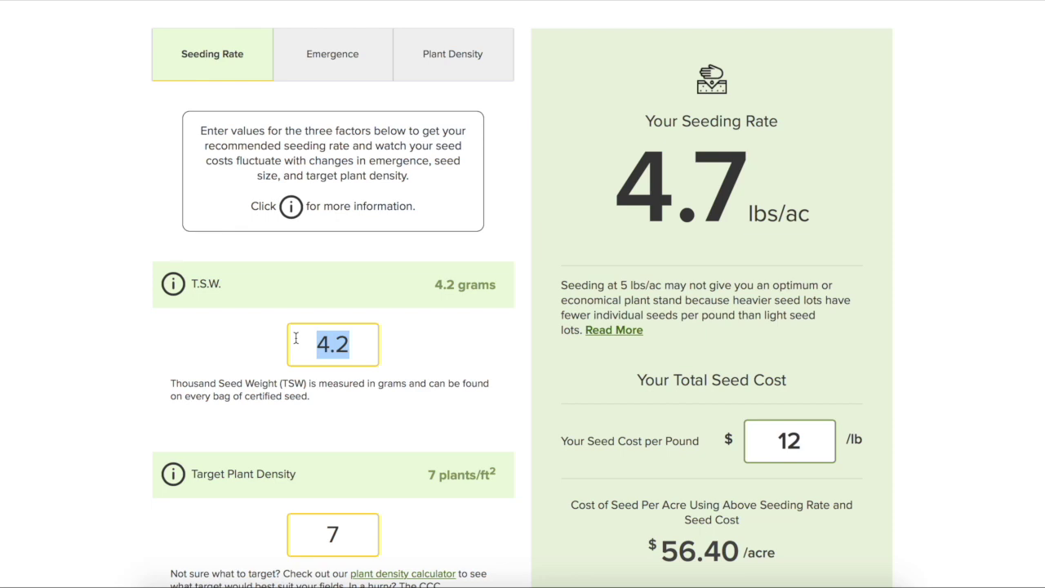
type("6.8")
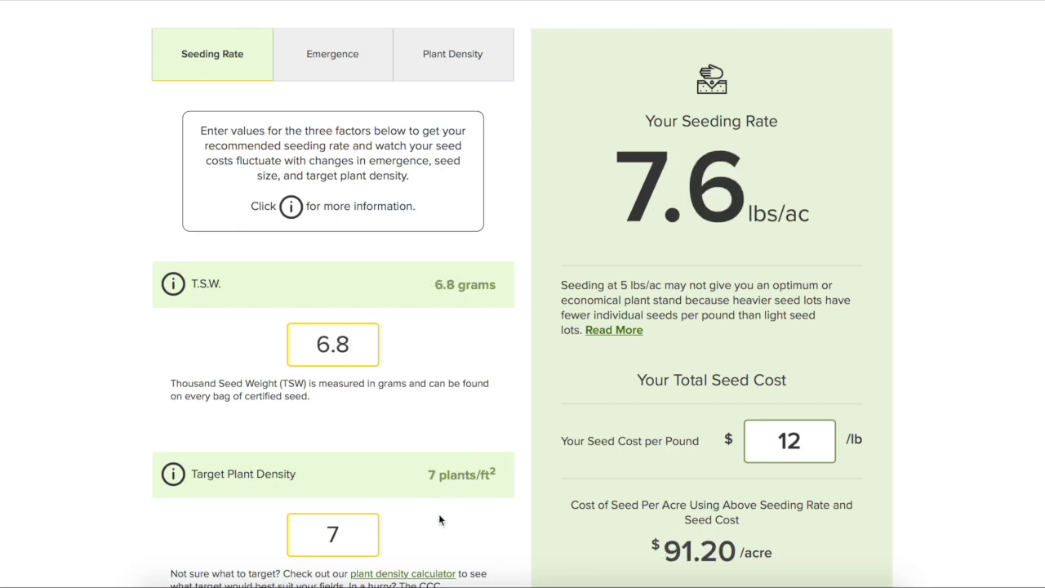
- Set the Target Plant Density in the seeding rate calculation to 5 plants/ft²
scroll(439, 515, "down", 4)
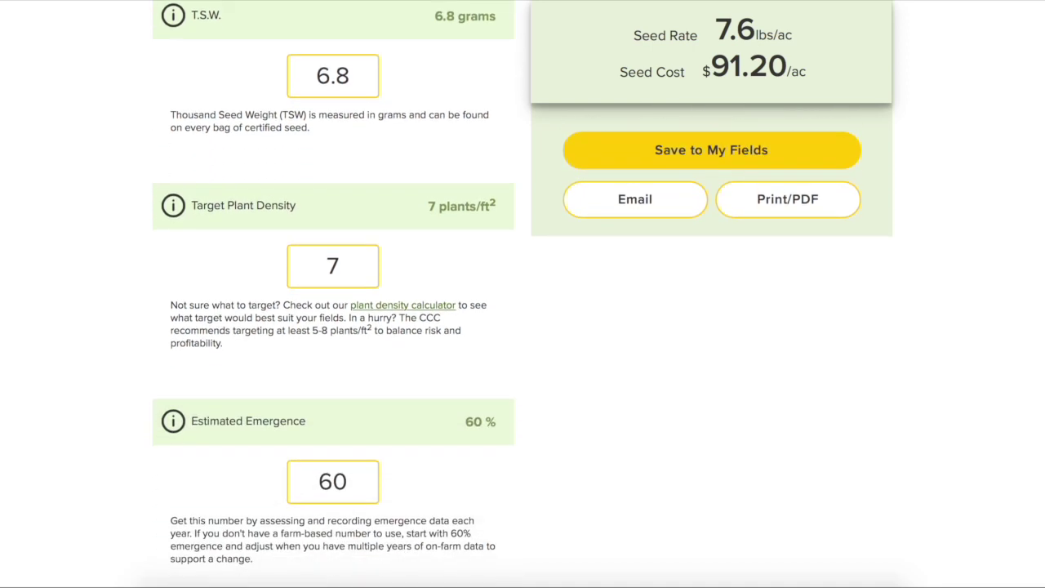
scroll(523, 294, "up", 5)
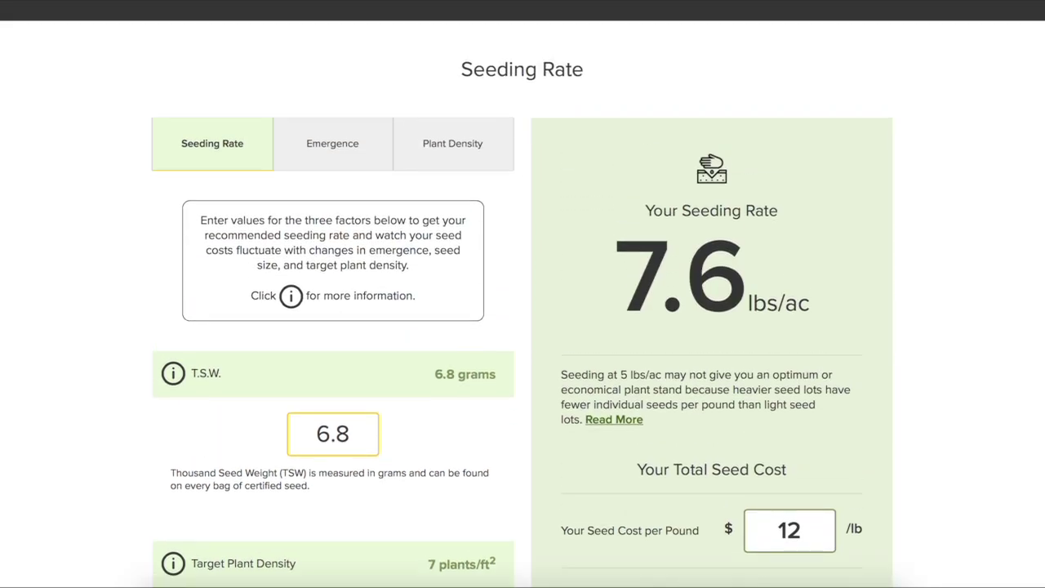
scroll(522, 294, "down", 1)
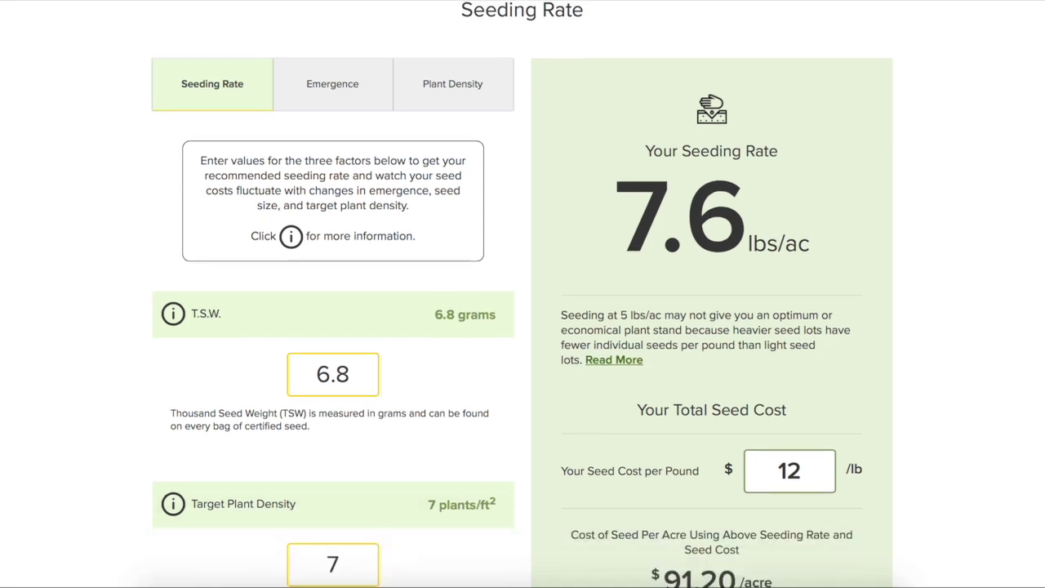
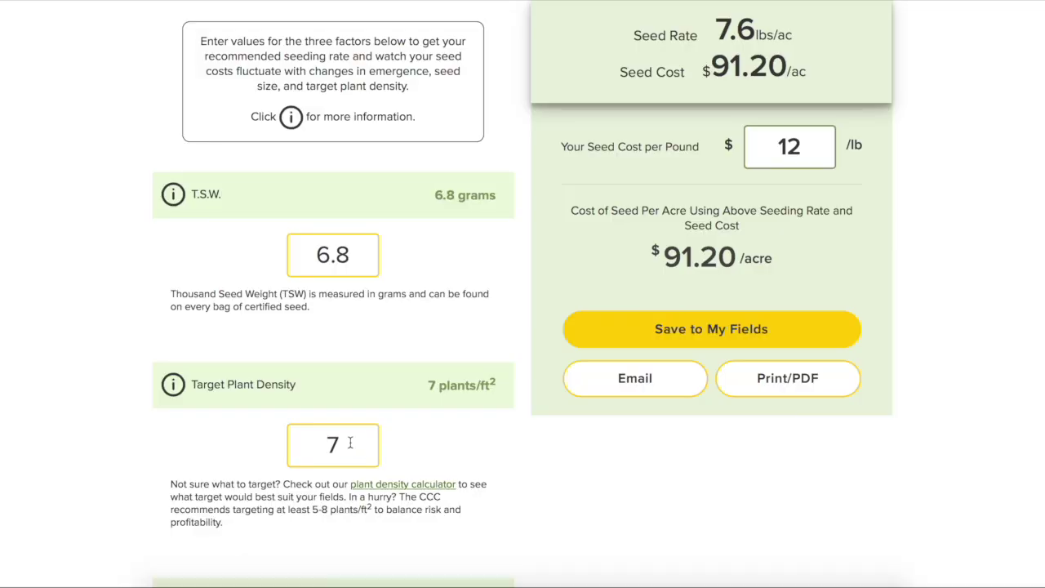
left_click_drag(350, 442, 303, 440)
type("5")
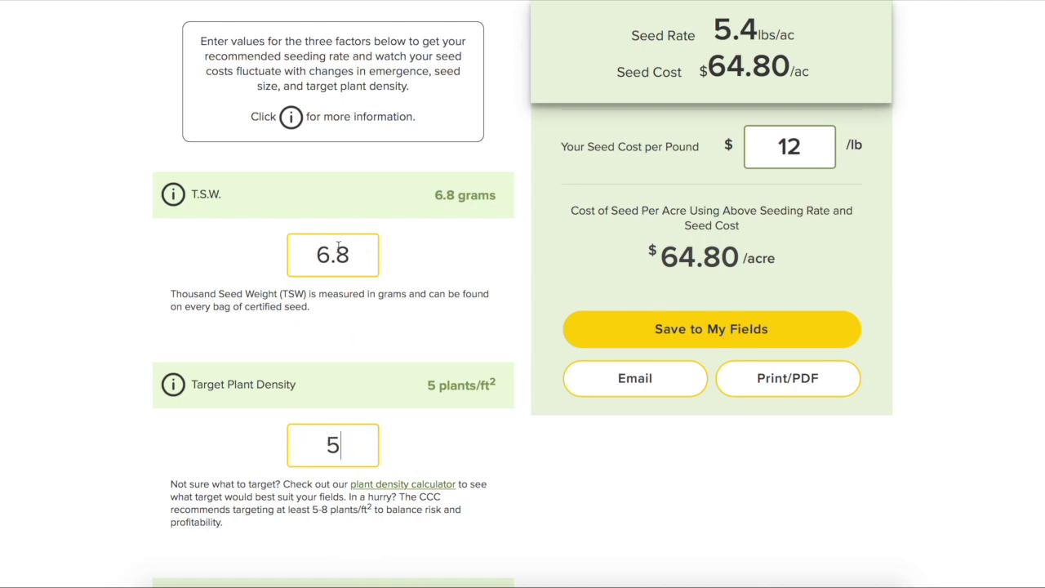
left_click(852, 480)
- Switch to the Emergence calculation and set the field's Density to 5 plants/ft²
scroll(851, 480, "down", 2)
scroll(852, 480, "up", 4)
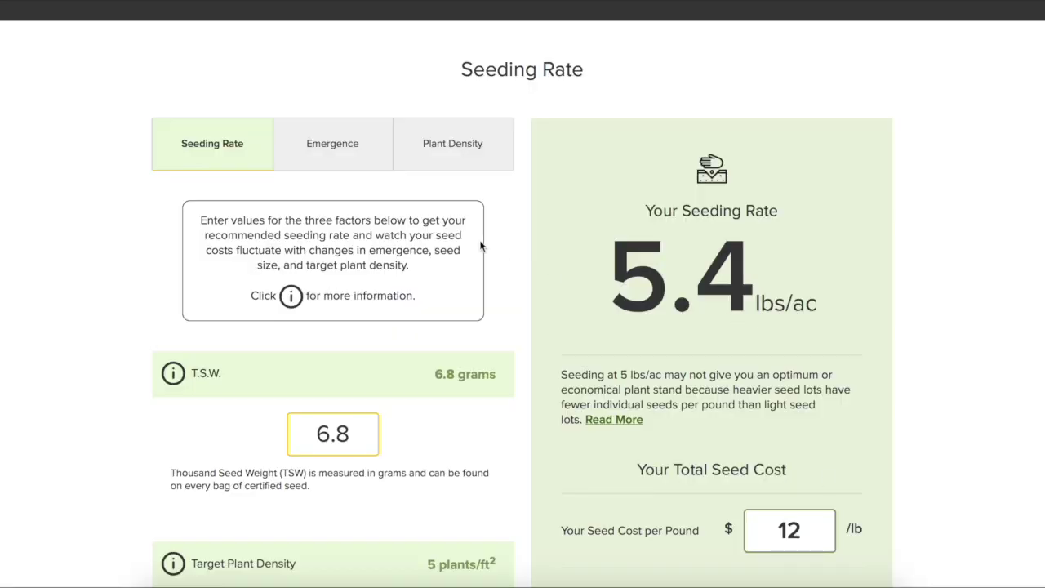
left_click(347, 149)
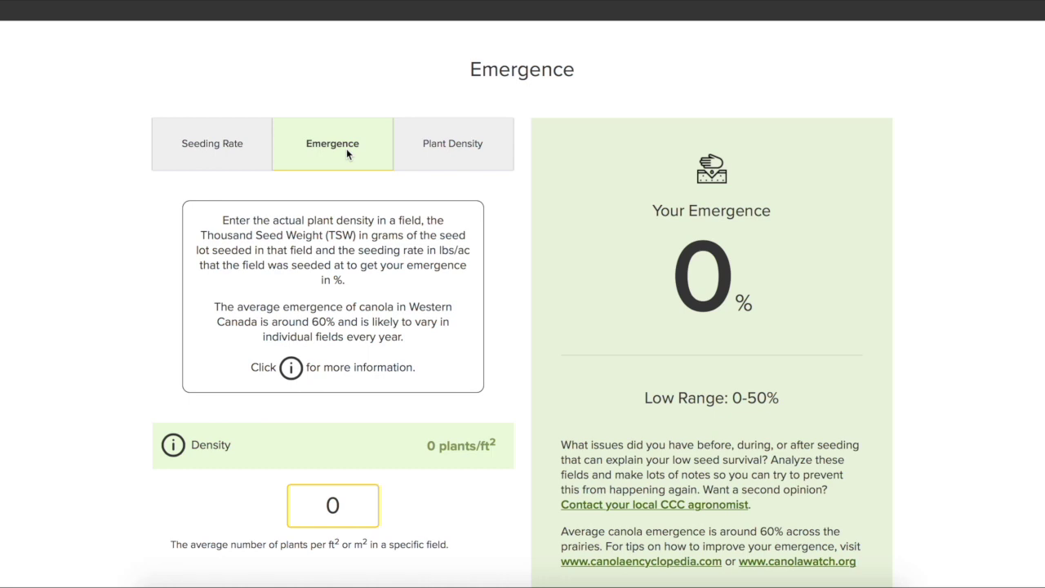
scroll(346, 148, "down", 5)
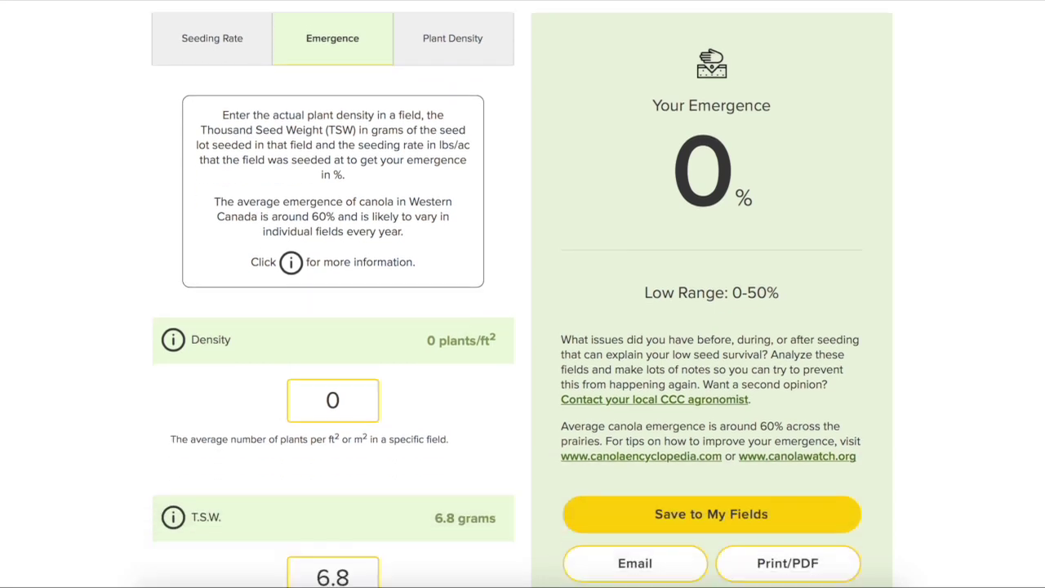
scroll(523, 293, "down", 2)
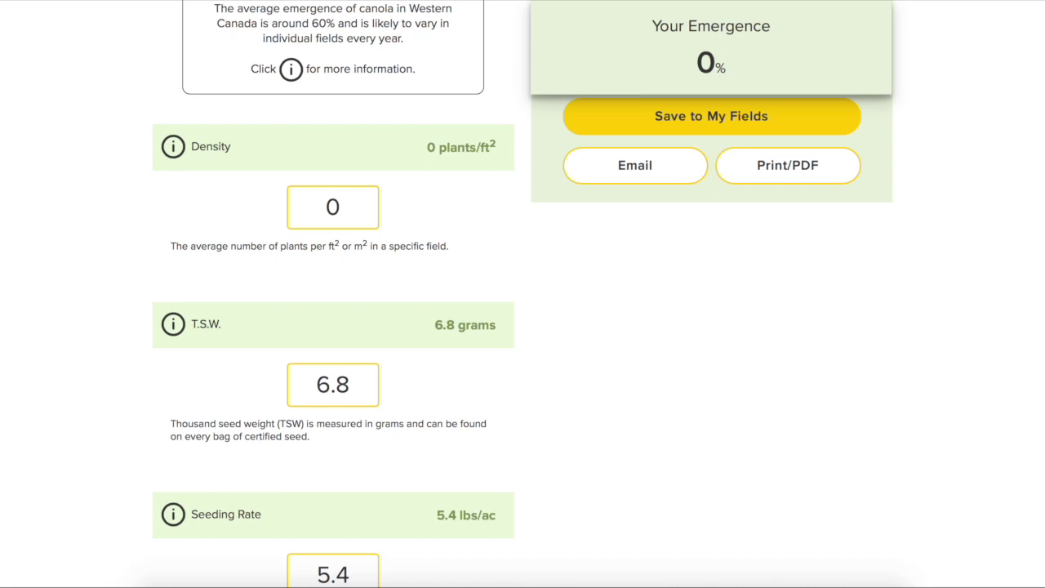
double_click(352, 206)
type("5")
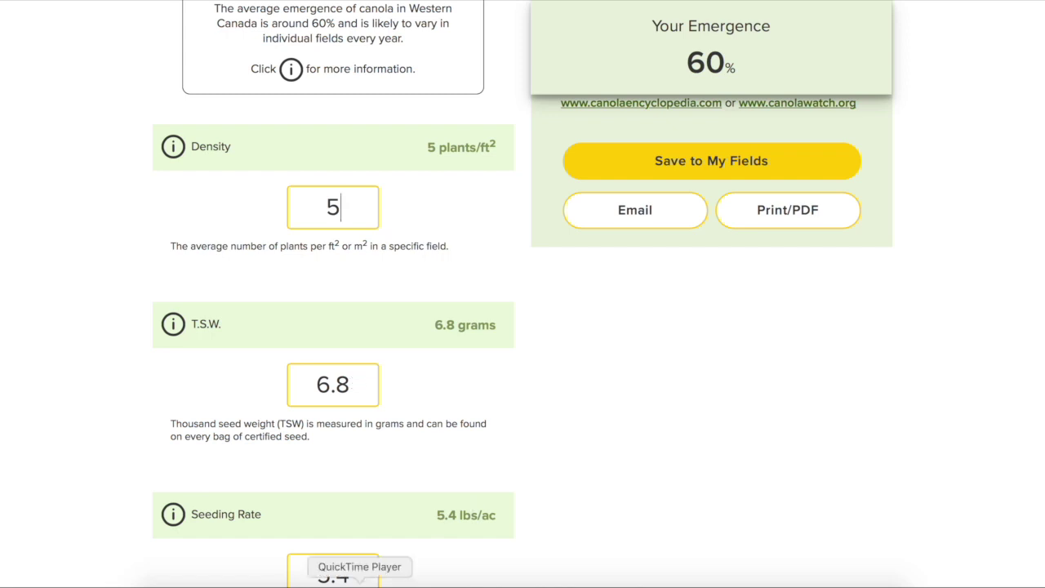
- Check the Emergence calculation's Seeding Rate entry and review the resulting emergence percentage and its range description
double_click(358, 574)
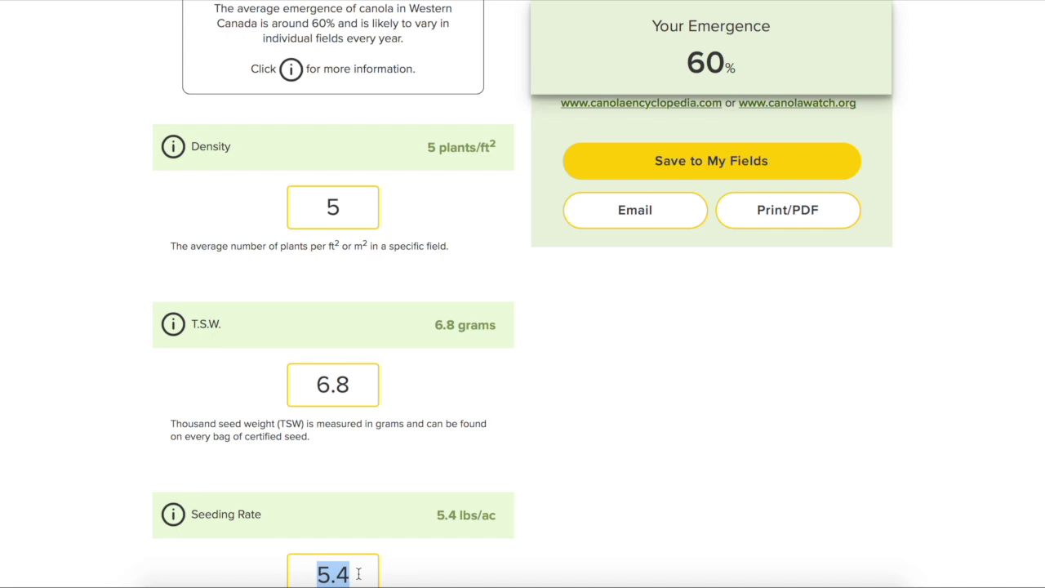
left_click(754, 497)
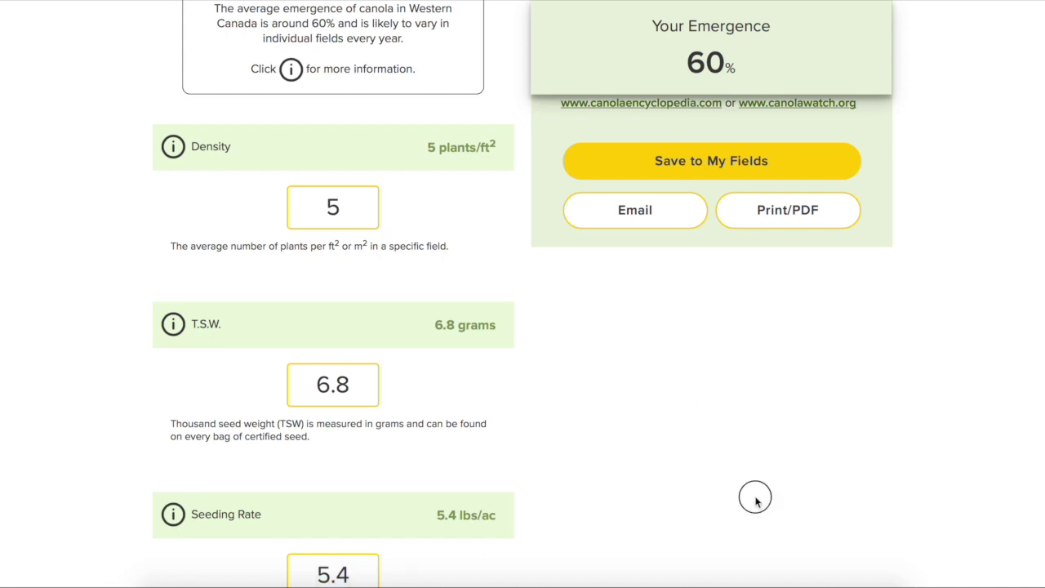
scroll(754, 499, "down", 2)
scroll(523, 295, "down", 2)
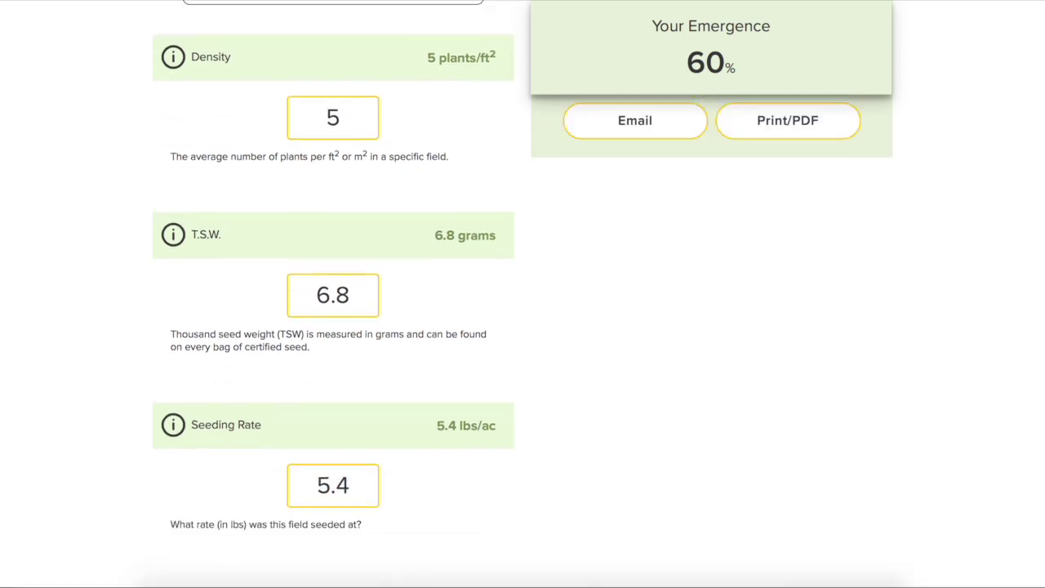
scroll(522, 296, "up", 3)
scroll(522, 296, "up", 4)
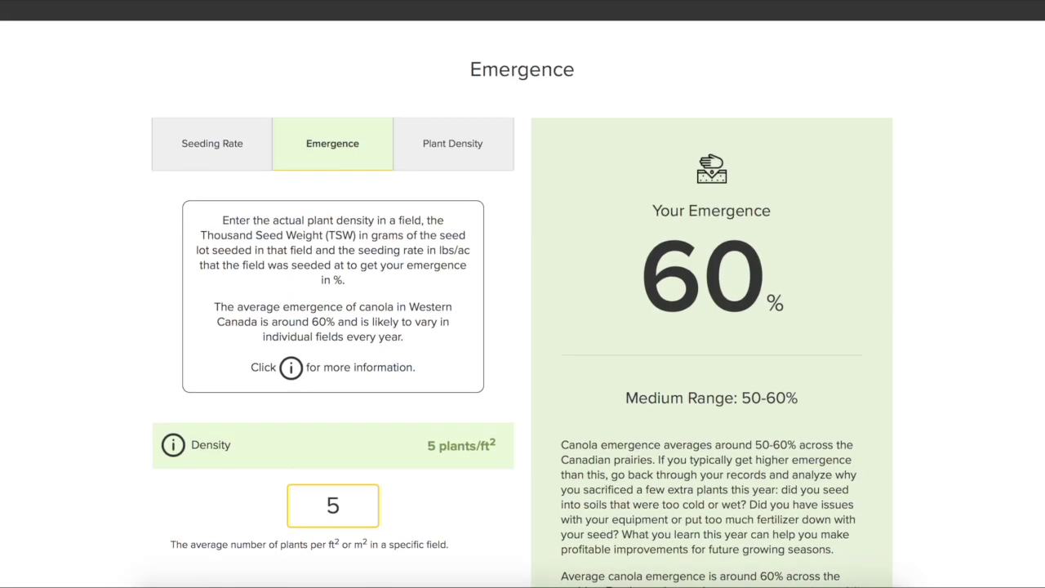
- Set the Seeding Rate in the Emergence calculation to 4 lbs/ac and review the recalculated emergence
scroll(522, 295, "down", 2)
scroll(522, 296, "down", 5)
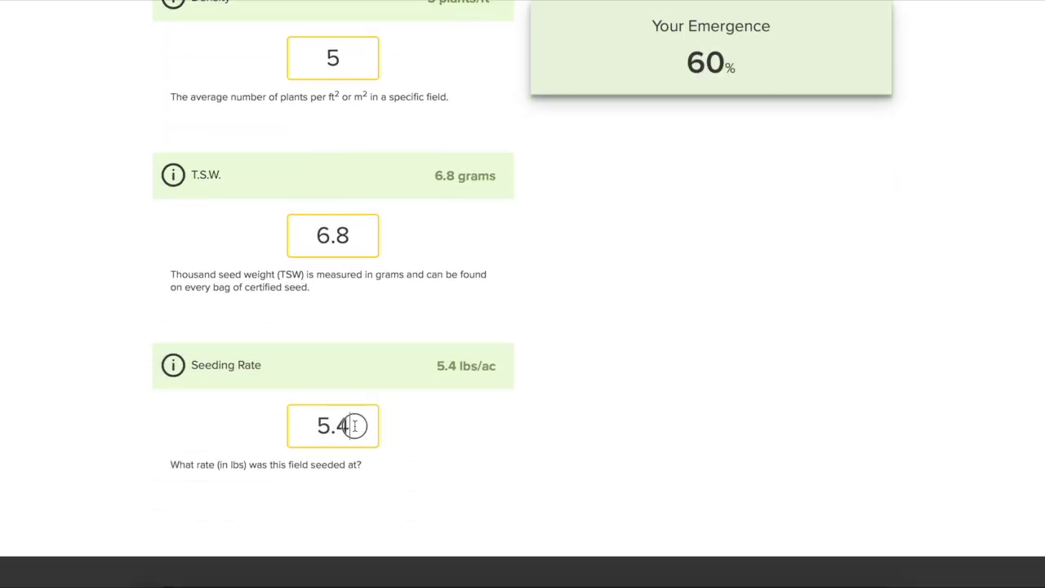
left_click_drag(354, 426, 300, 416)
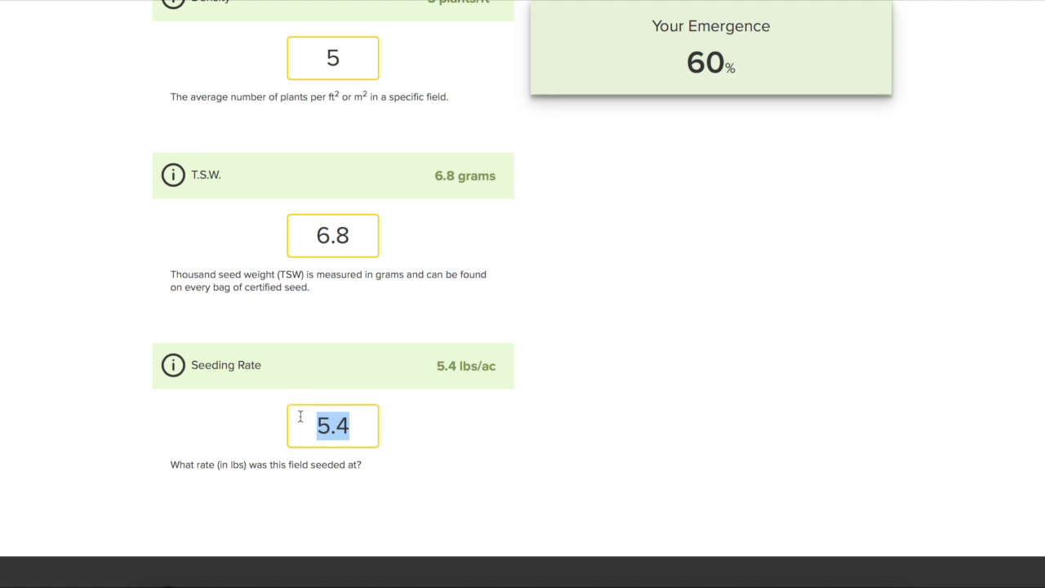
type("4")
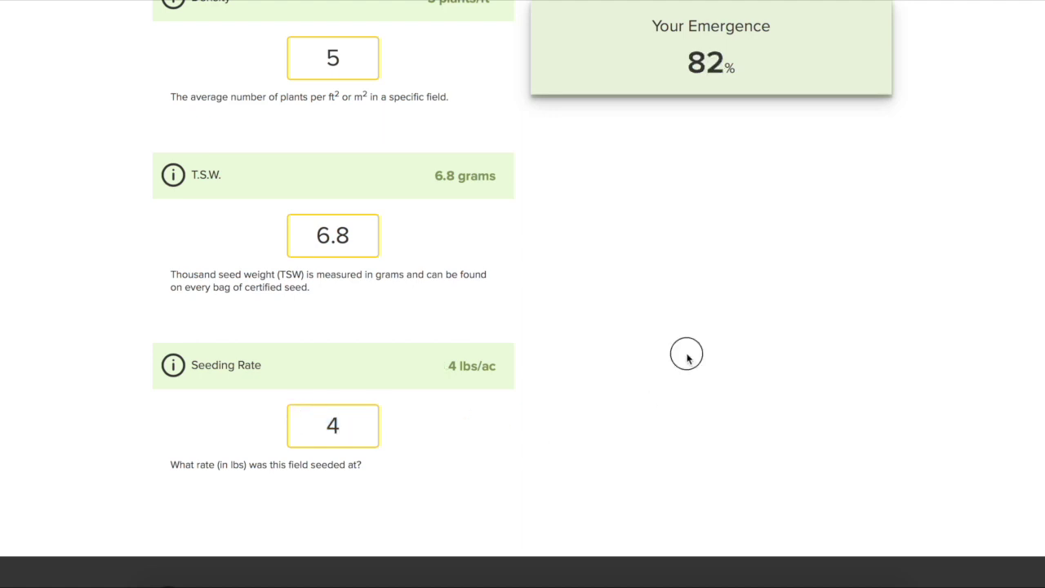
scroll(687, 360, "up", 4)
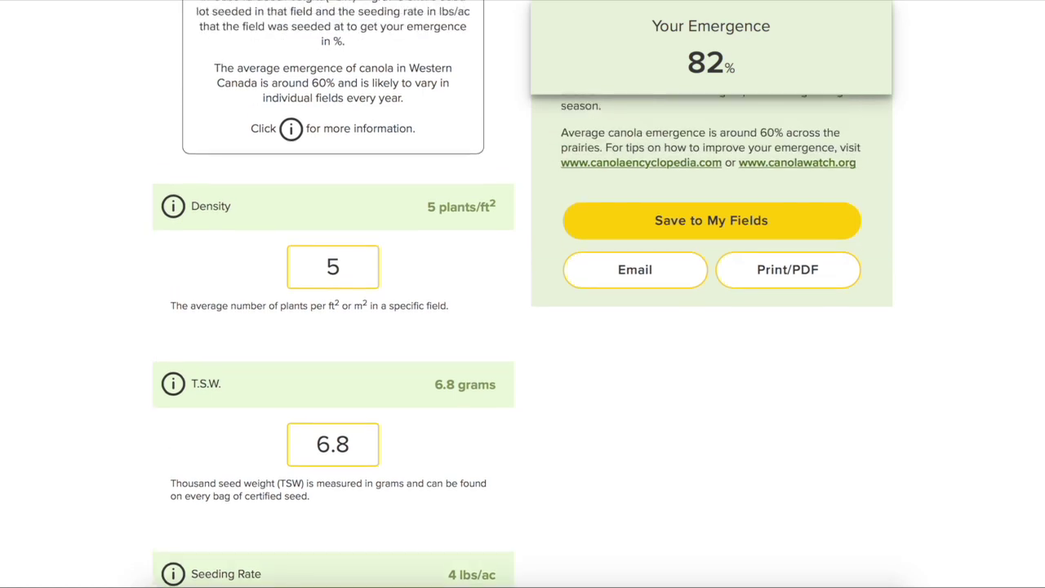
scroll(523, 294, "up", 1)
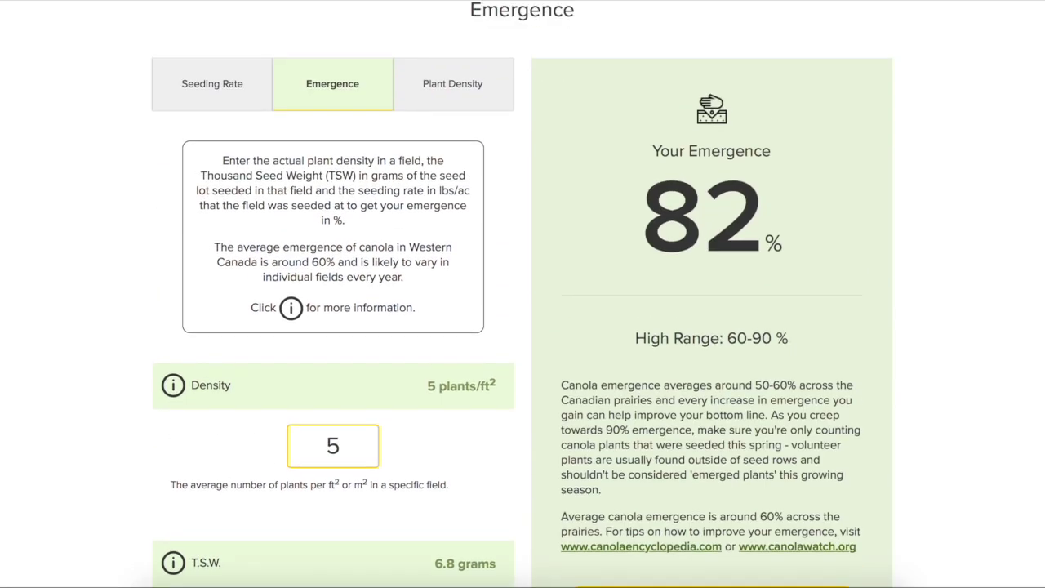